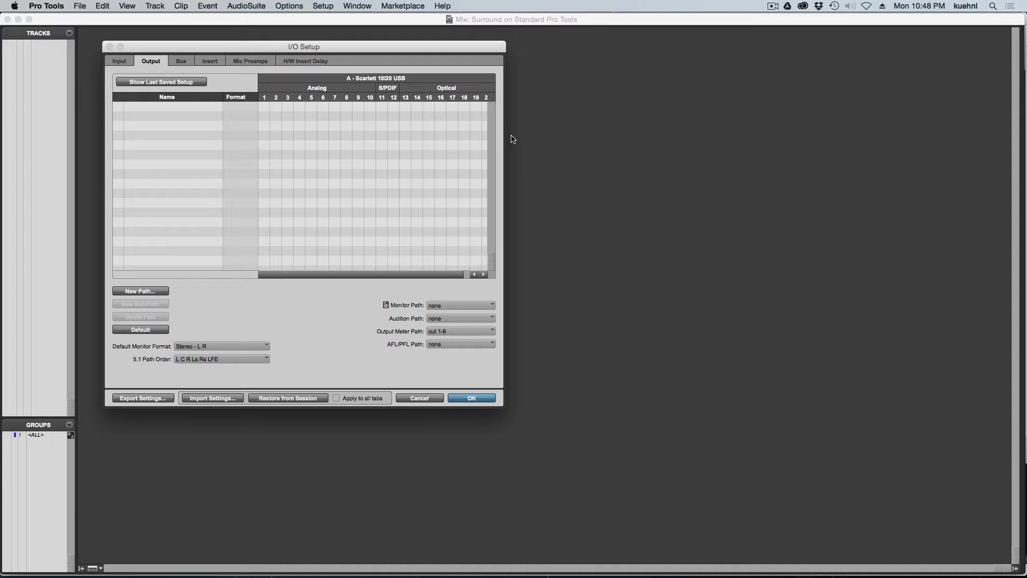
Step: Create two stereo and two mono output paths with default channel assignments
click(150, 294)
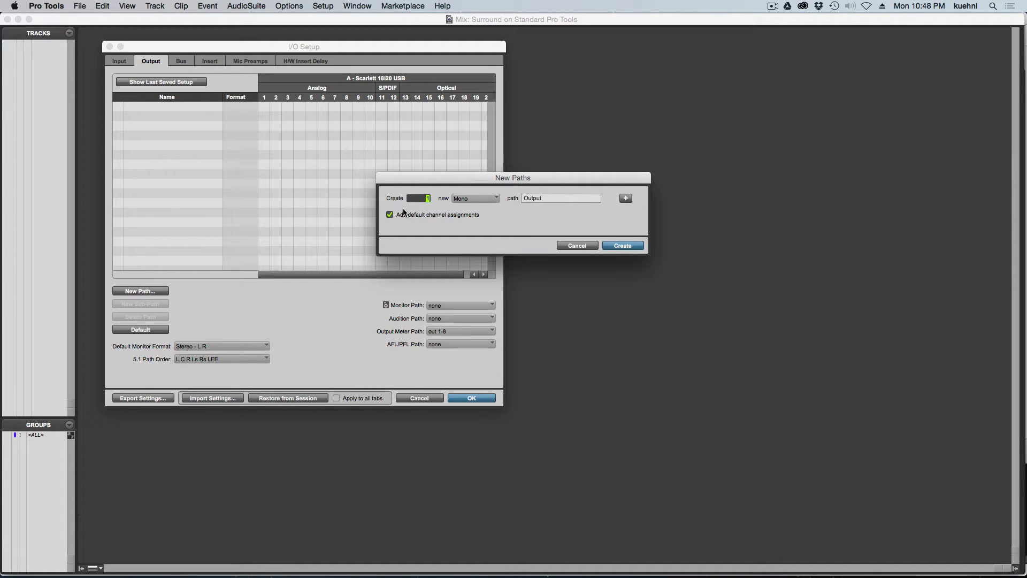
click(472, 198)
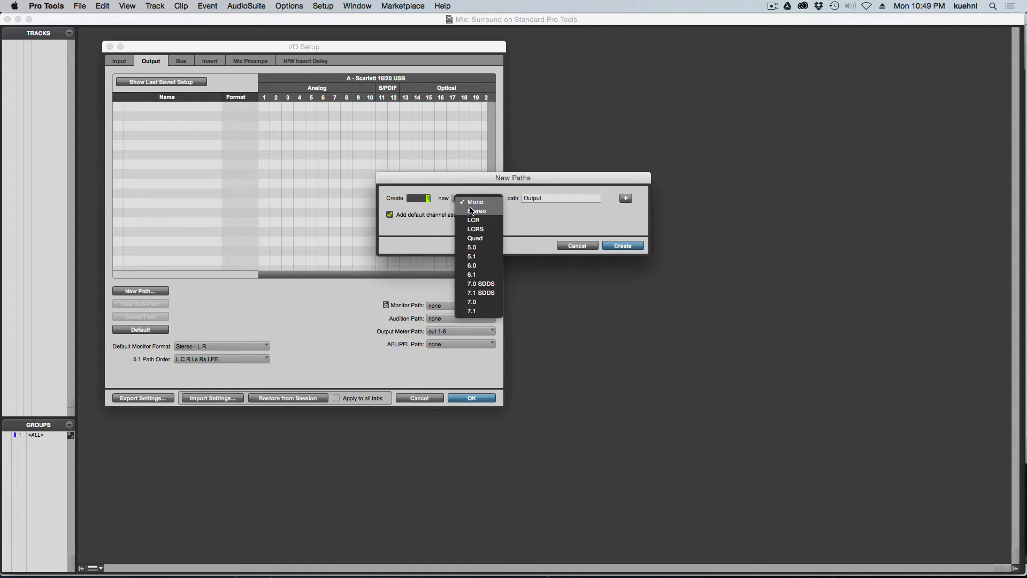
click(471, 213)
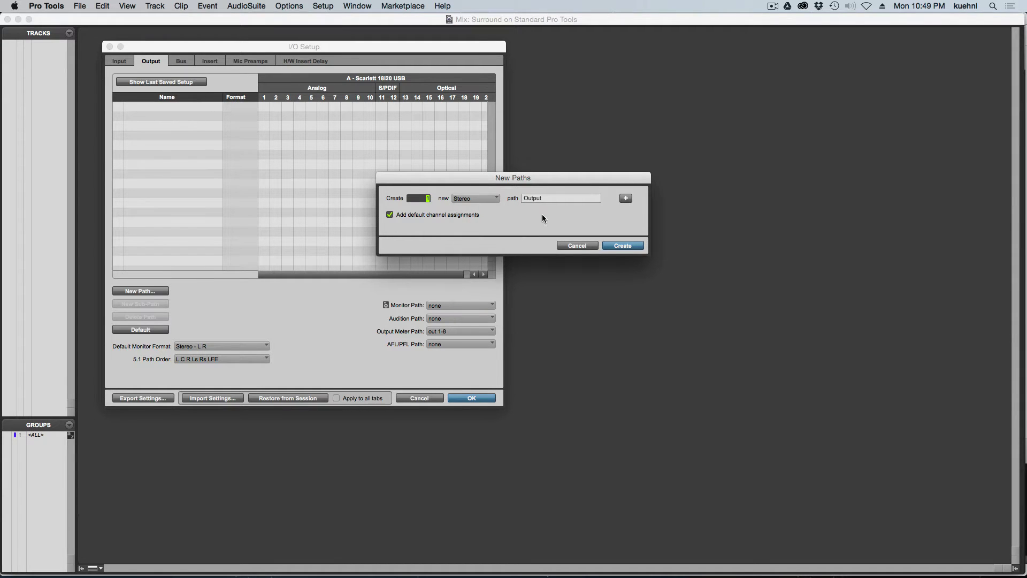
text(2)
click(625, 199)
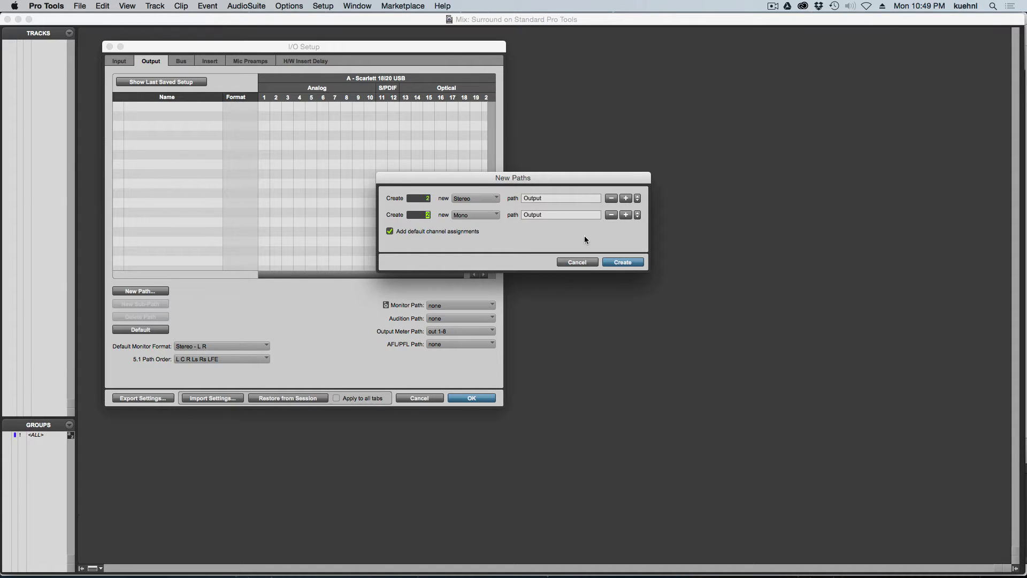
click(621, 263)
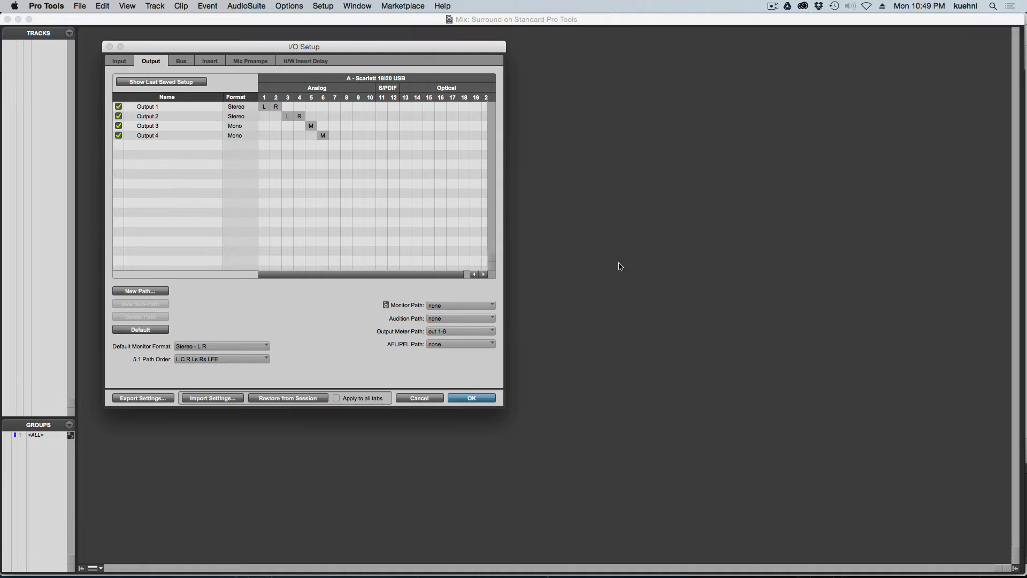
Step: Rename the four output paths, in order, as LR, LsRs, Center and LFE
double_click(173, 110)
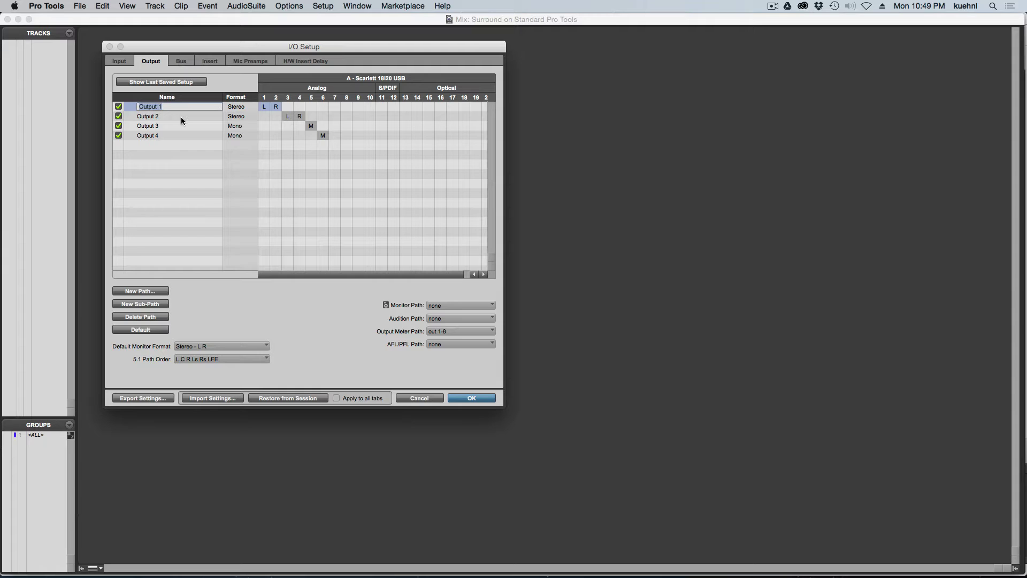
text(LR)
key(Tab)
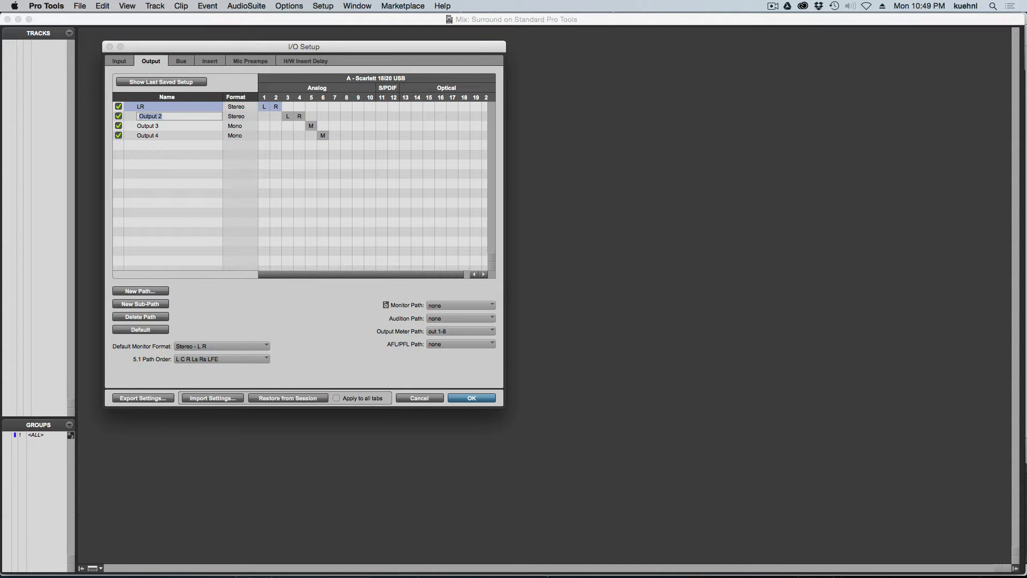
text(LsRS)
text(s)
key(Tab)
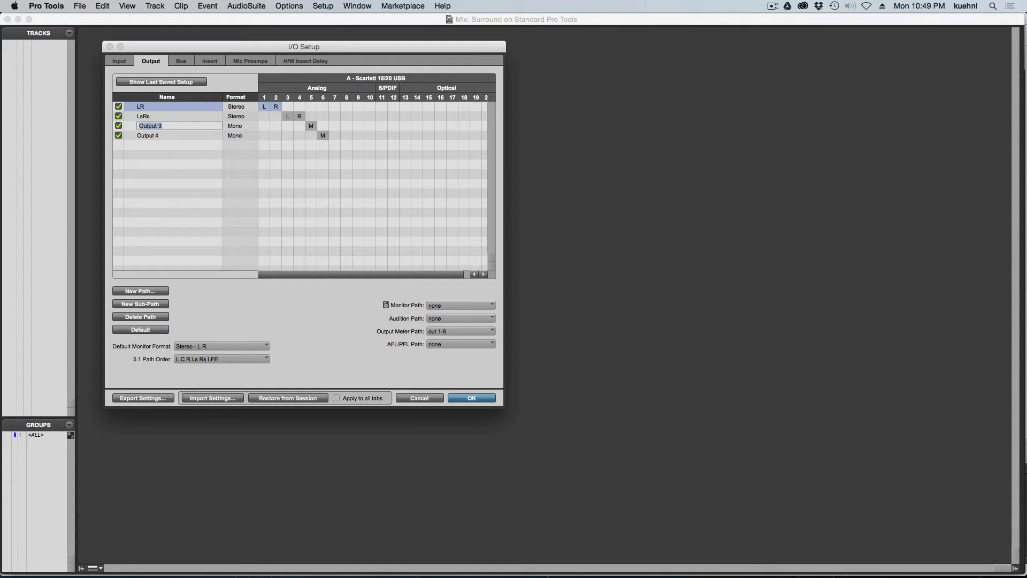
text(Center)
key(Tab)
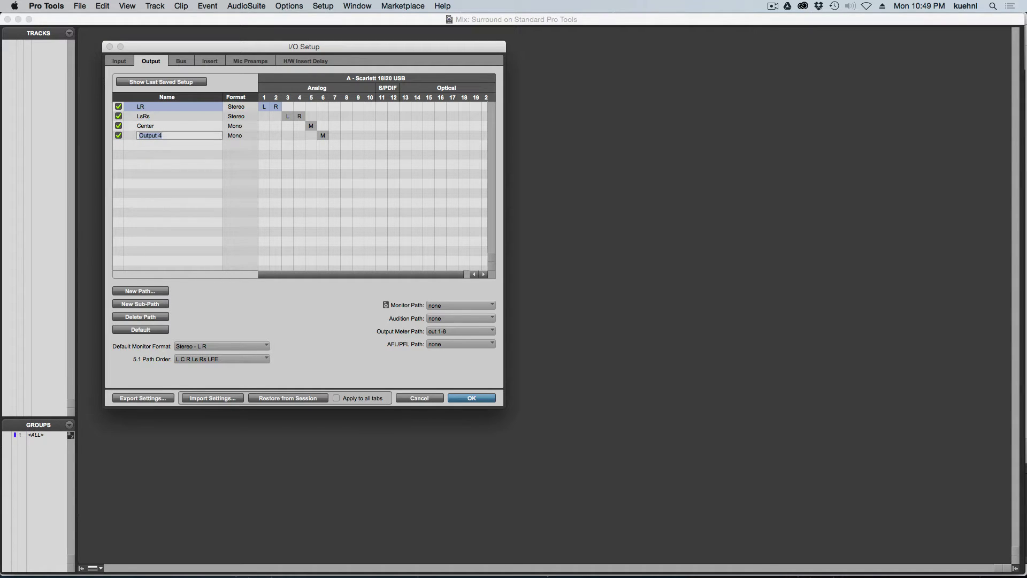
text(LFE)
key(Return)
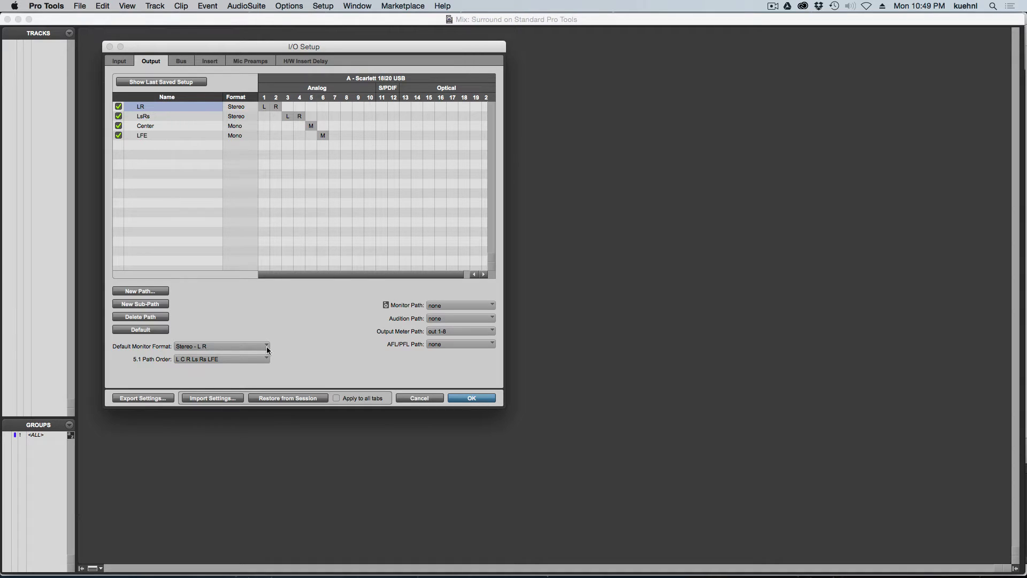
Step: Reassign the interface channels so Center uses analog 3, LFE uses 4 and LsRs uses 7 and 8
click(222, 358)
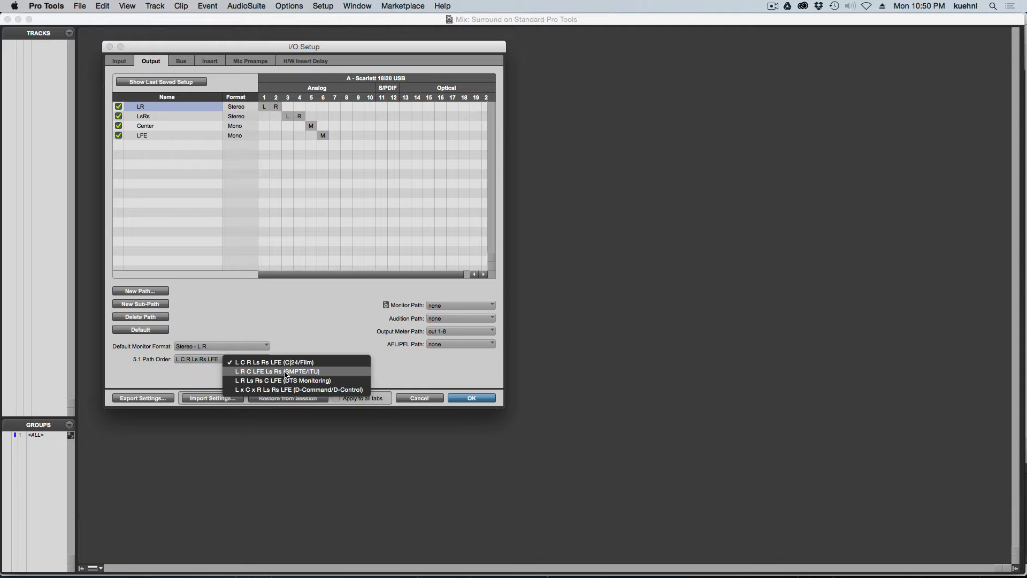
click(312, 309)
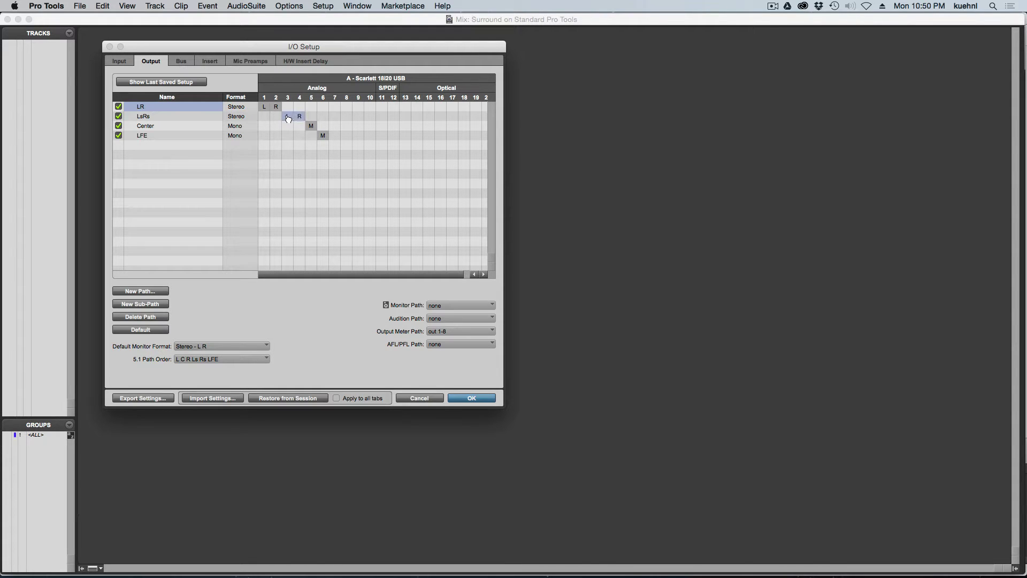
drag(289, 117, 301, 136)
Step: Set both the monitor path and the audition path to LR
click(458, 306)
click(477, 326)
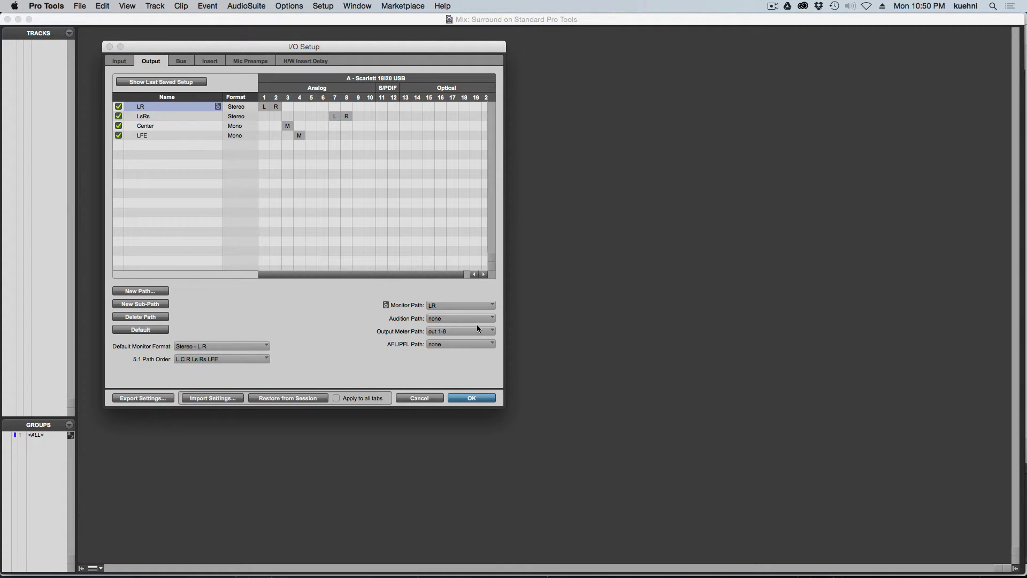
click(451, 320)
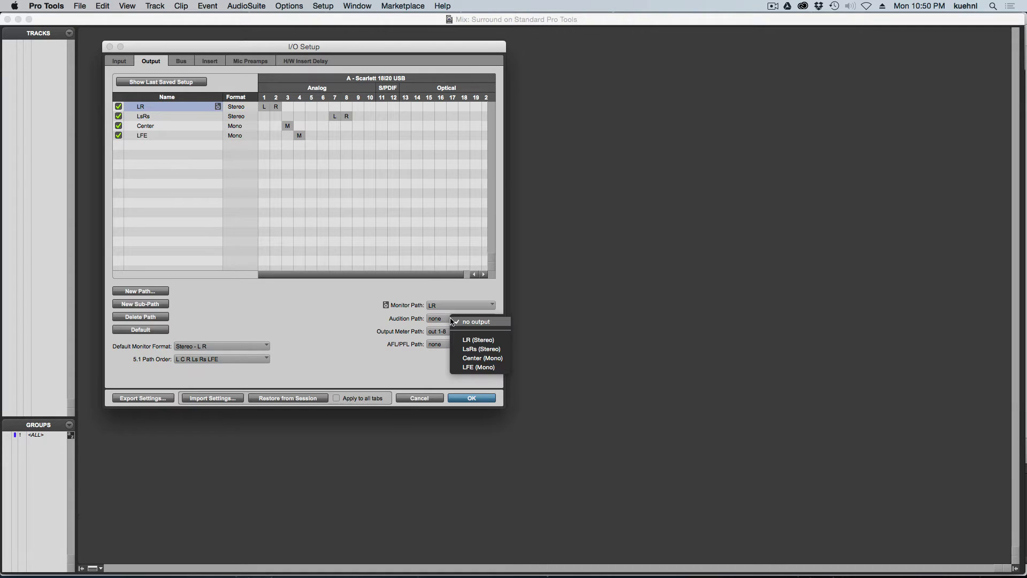
click(462, 341)
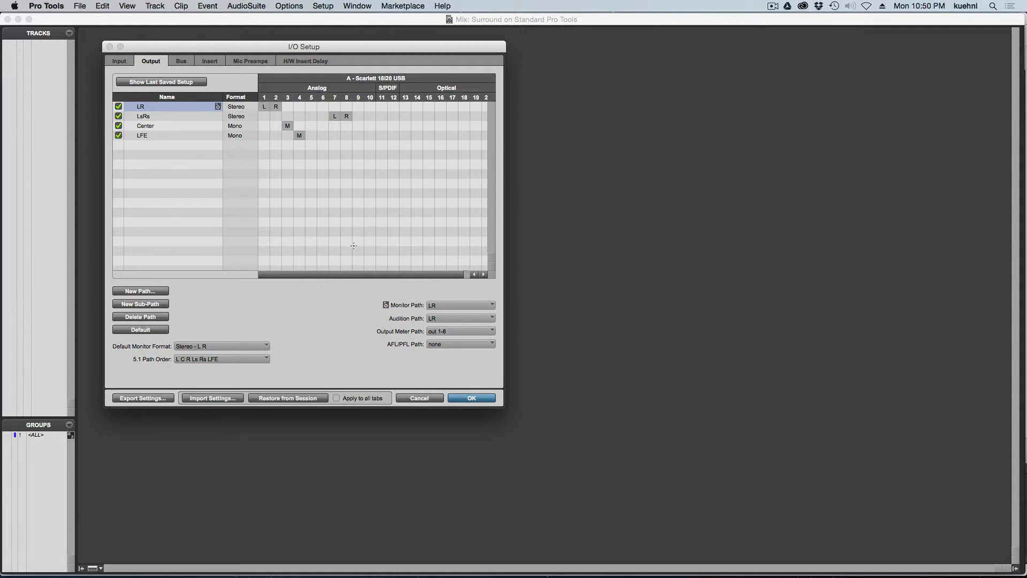
Step: In the bus setup, move Center above LsRs and delete the mono sub-paths of LR and LsRs
click(181, 61)
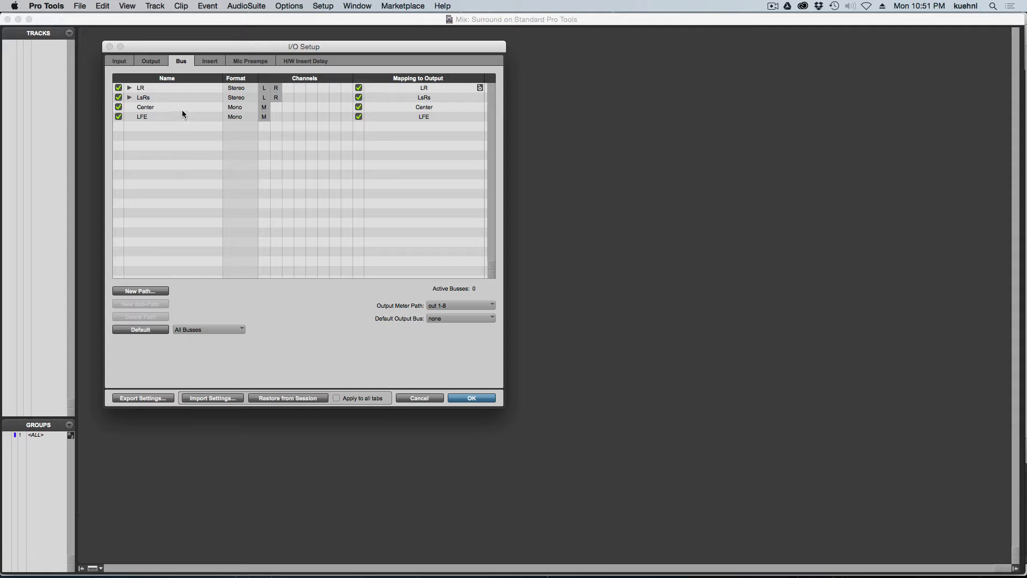
drag(146, 109, 160, 96)
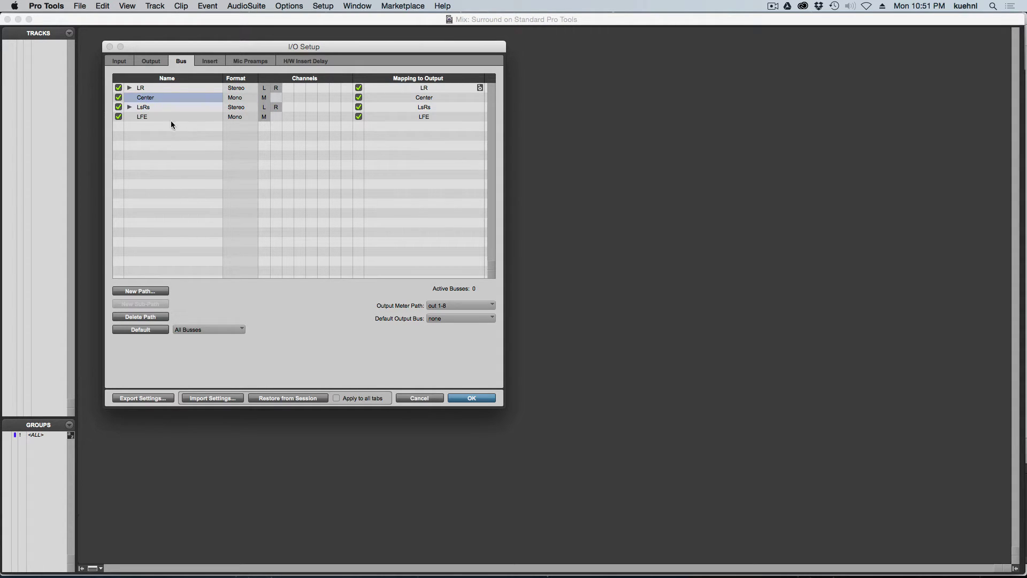
click(129, 87)
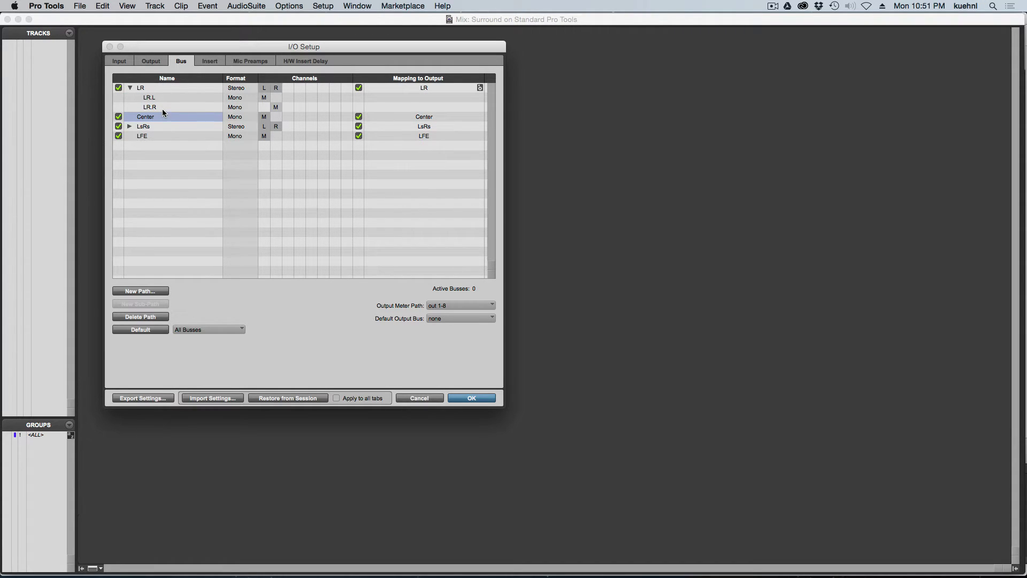
click(129, 127)
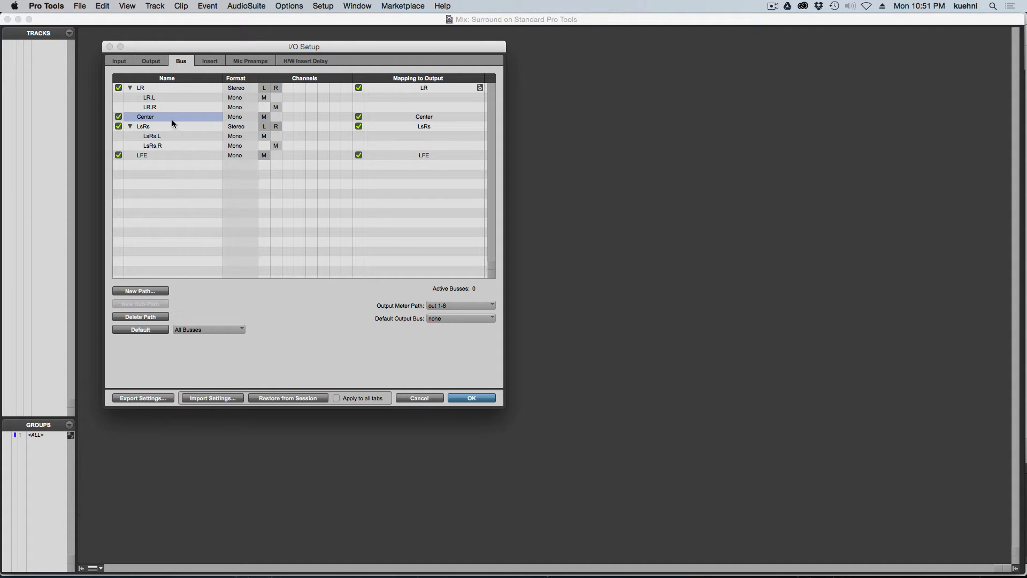
click(159, 99)
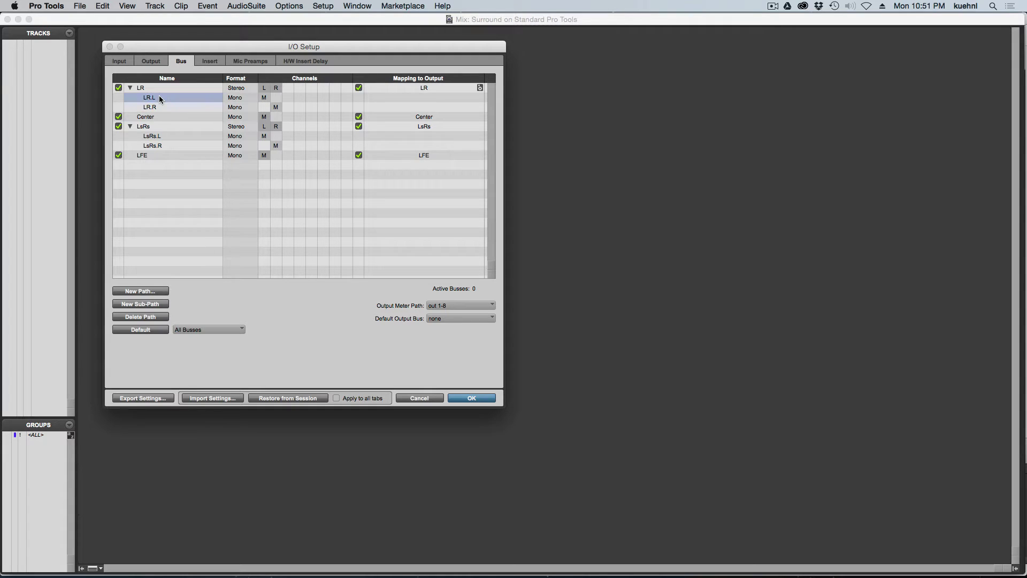
key(BackSpace)
click(160, 98)
key(BackSpace)
click(155, 121)
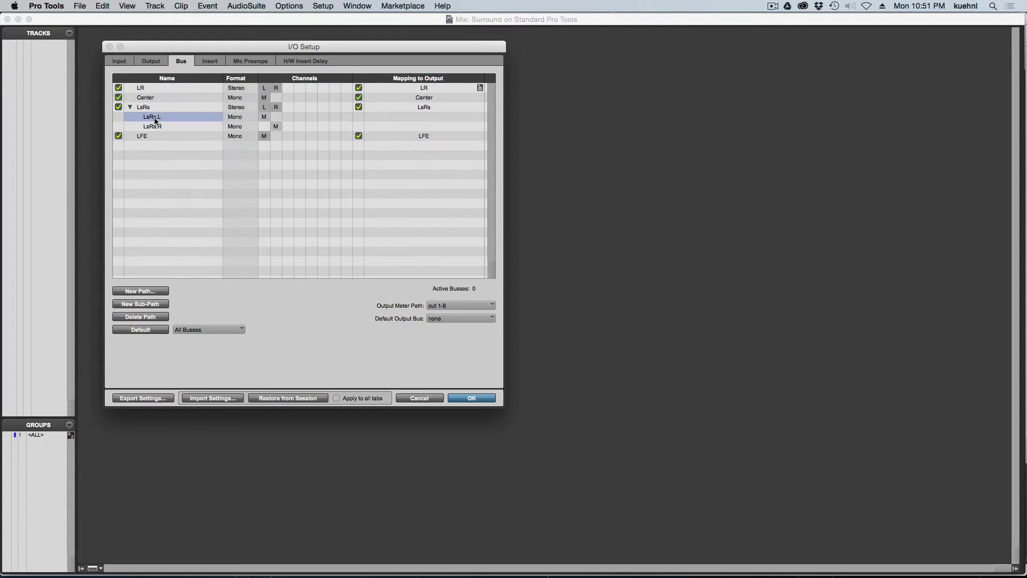
key(BackSpace)
click(155, 117)
key(BackSpace)
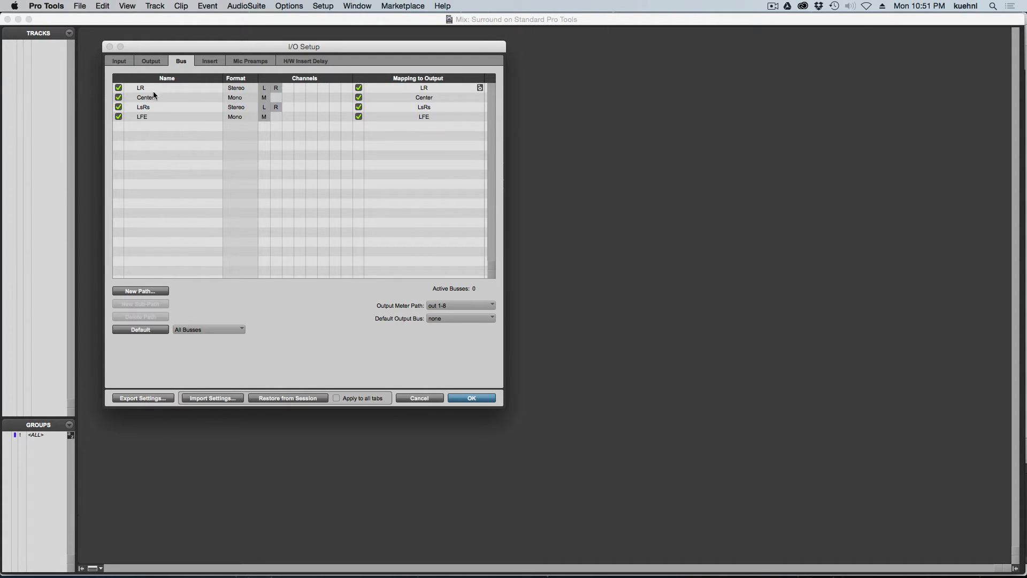
Step: Create two stereo bus paths and one mono bus path
click(158, 60)
click(181, 62)
click(151, 291)
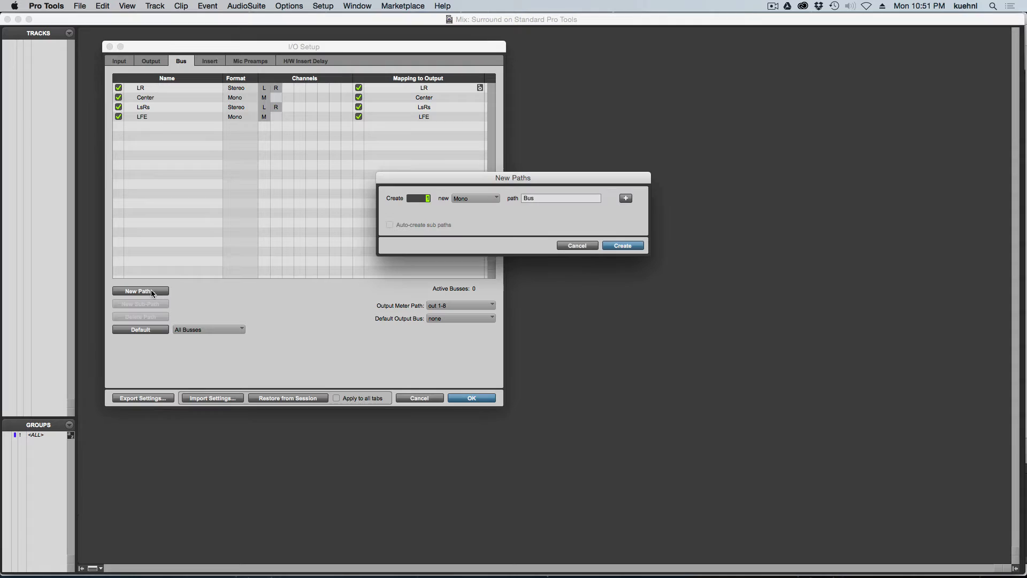
click(482, 198)
click(479, 210)
click(625, 198)
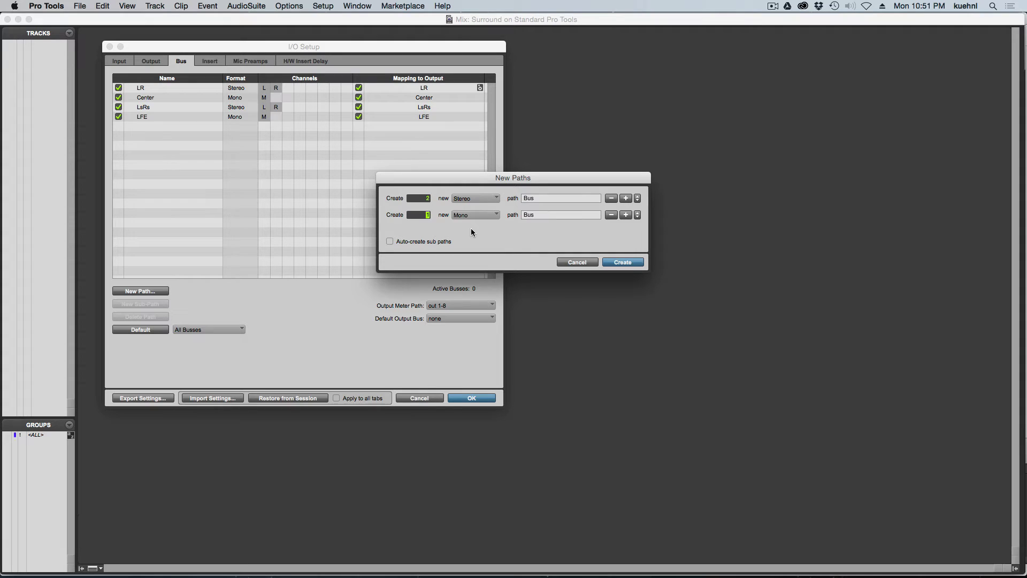
click(620, 263)
Step: Rename the three new busses, in order, as Verb LR, Verb LsRs and Verb C
click(148, 128)
click(149, 127)
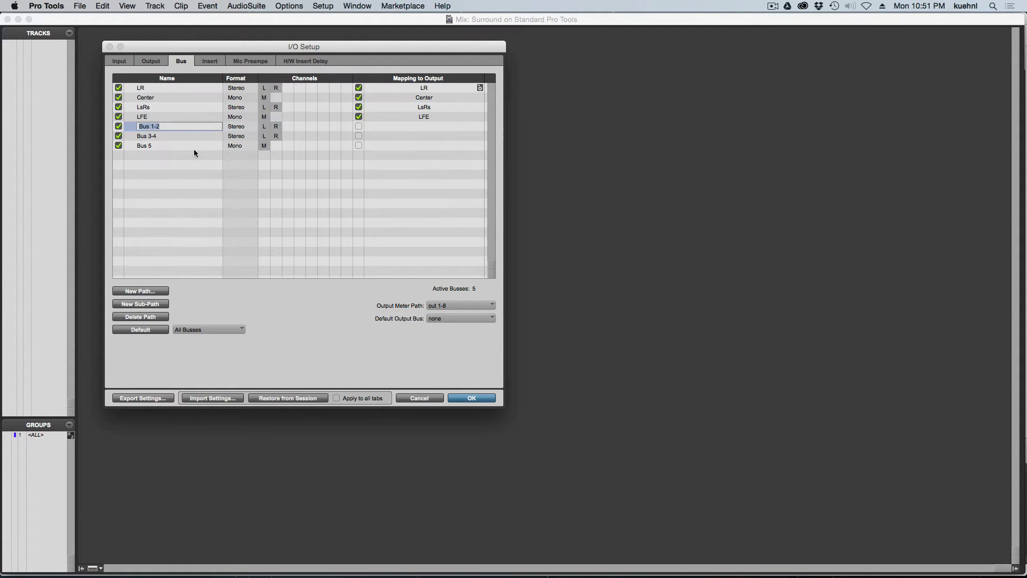
text(Verb LR)
key(Tab)
text(V)
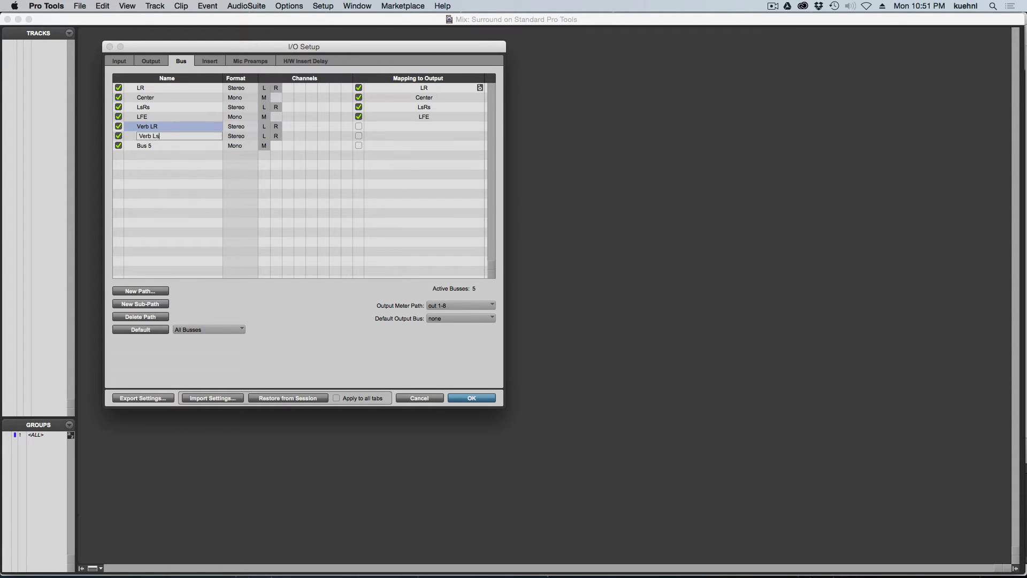
key(Tab)
text(Verb)
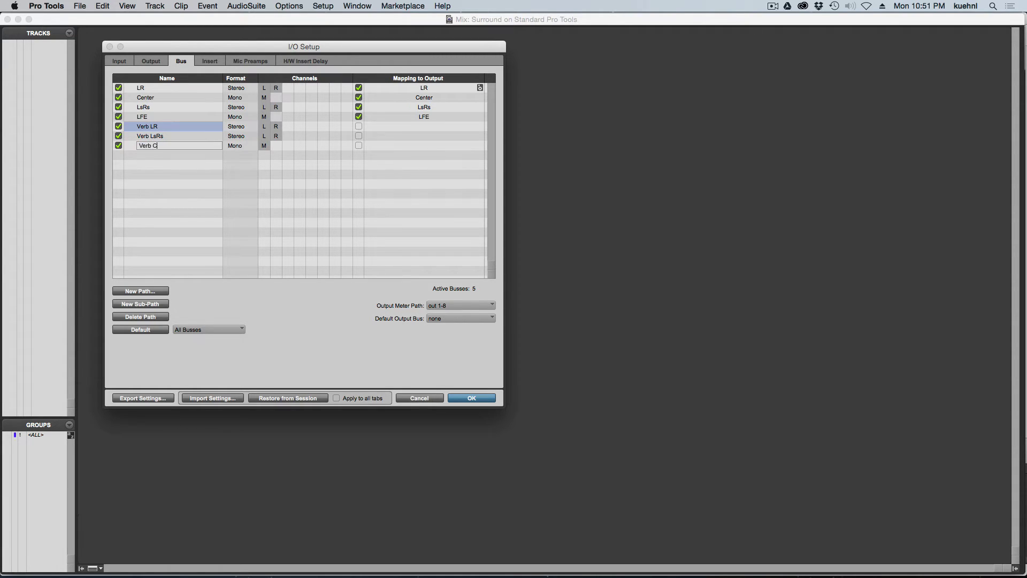
Step: Move the Verb C bus above Verb LsRs in the bus list
click(146, 153)
click(150, 147)
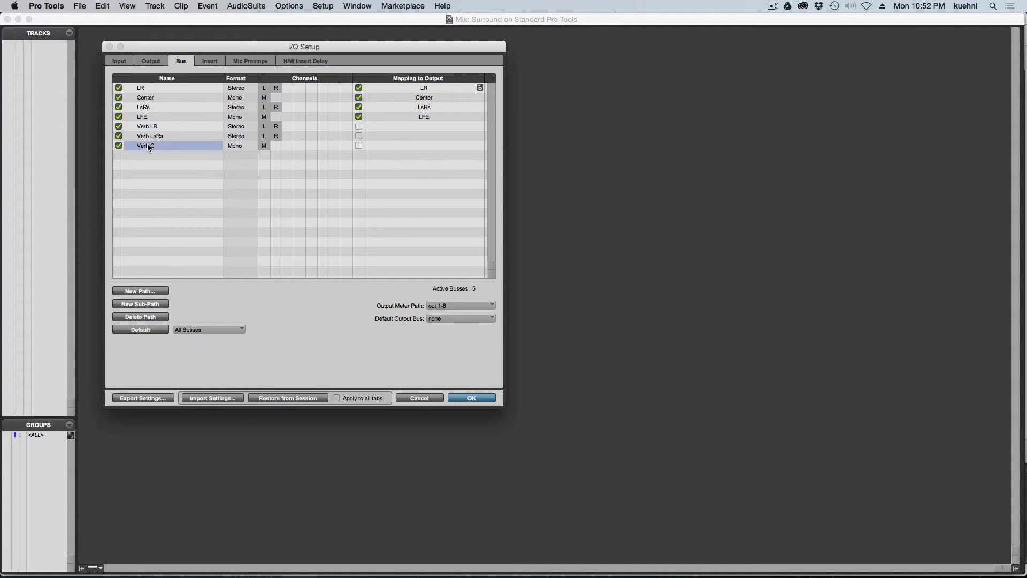
drag(152, 148, 152, 134)
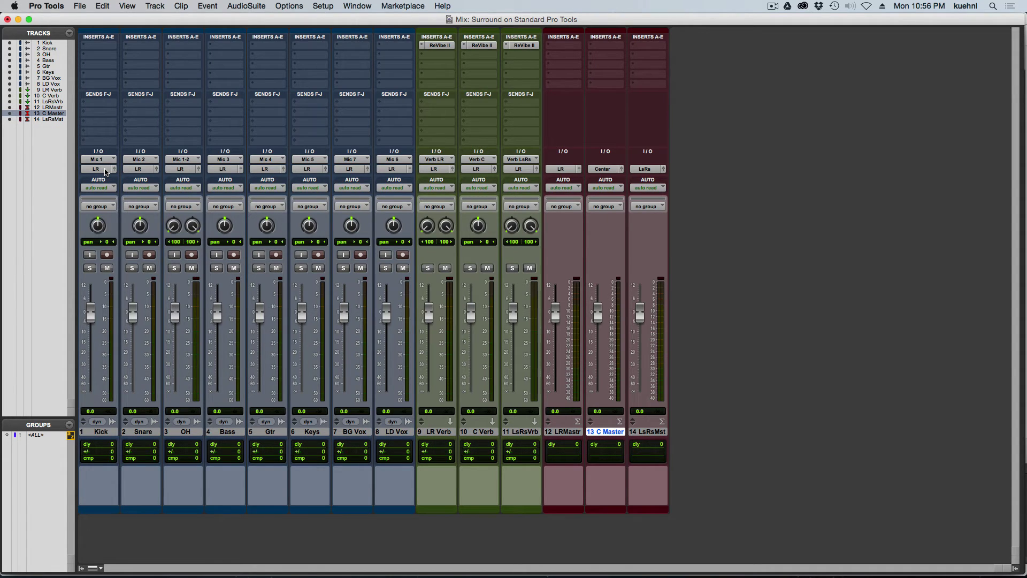
Step: Add a send from the Kick track to the Center output and set its level to 0.0
click(98, 105)
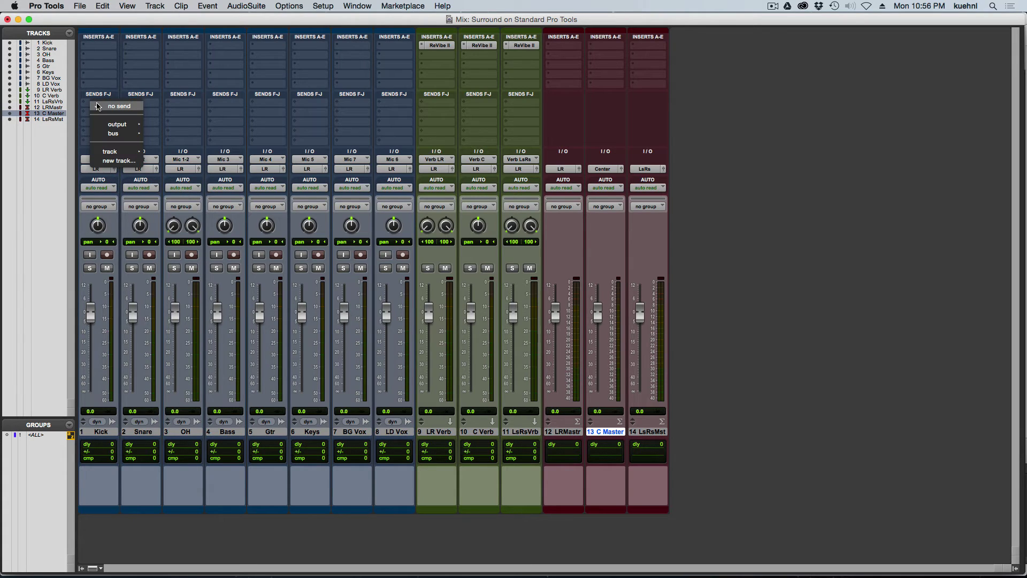
mouse_move(114, 125)
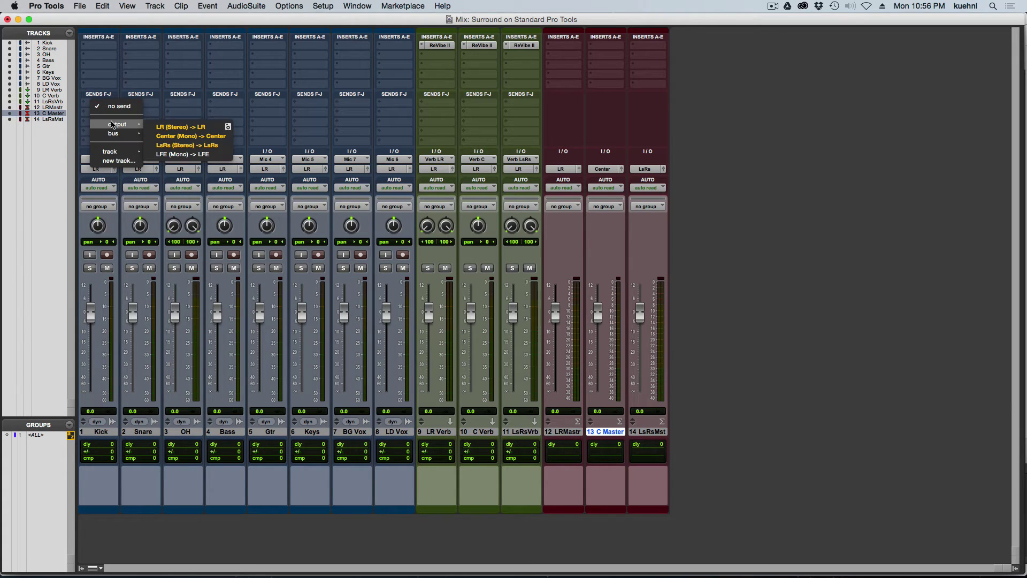
click(180, 137)
alt+click(237, 223)
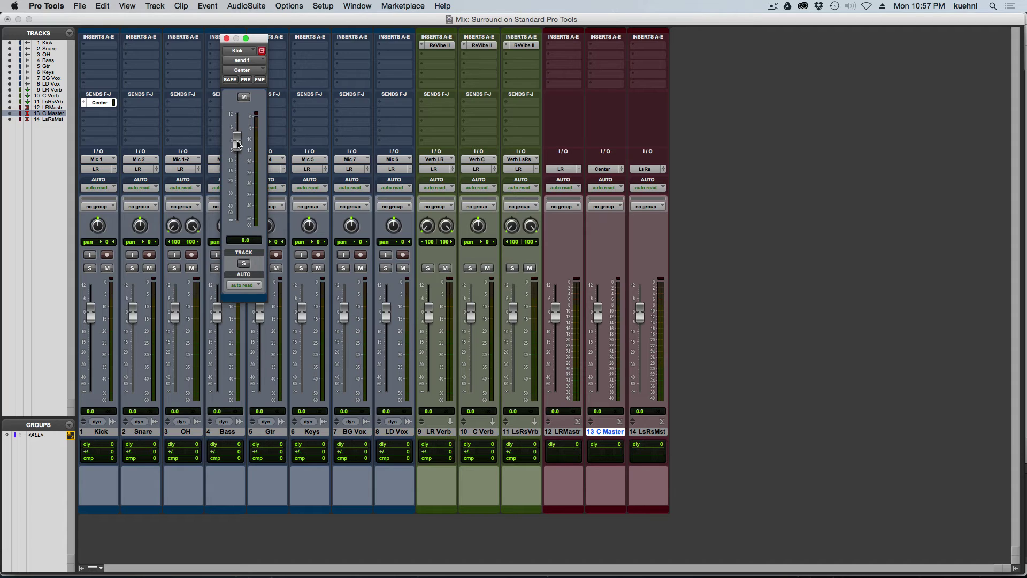
Step: Lower the Kick track's Center send level to near the fader's minimum, and copy the send to the Snare track
drag(238, 145, 238, 148)
drag(237, 148, 238, 210)
click(227, 39)
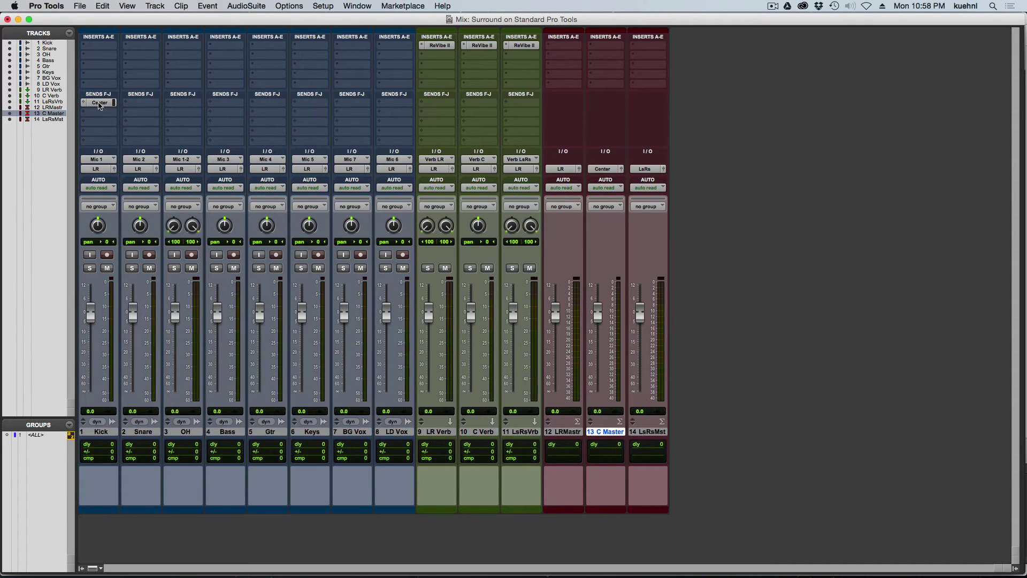
drag(99, 102, 140, 103)
Step: Add a send from the OH track to the LsRs output and set its level well below unity, around mid-fader
click(182, 116)
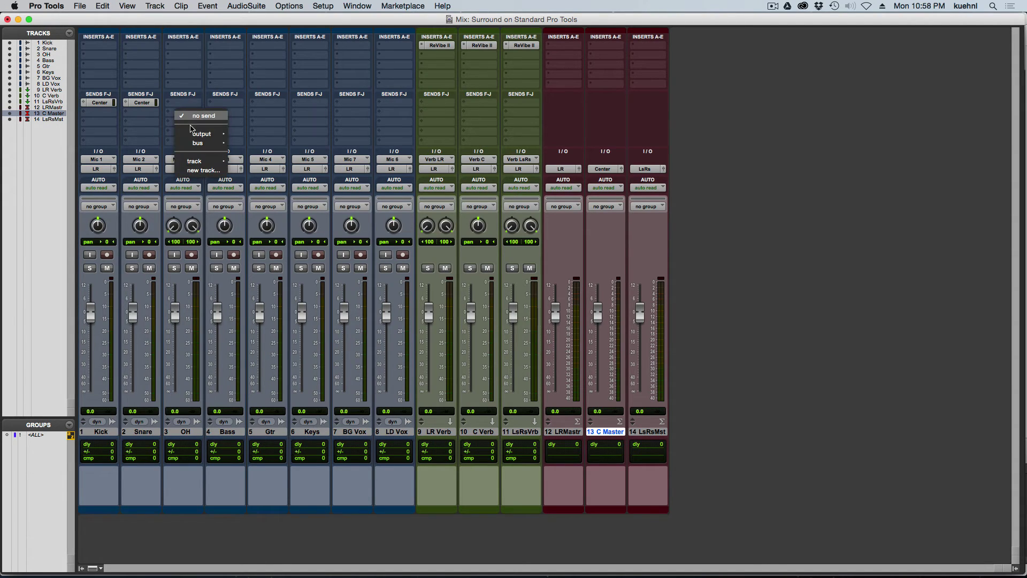
mouse_move(196, 135)
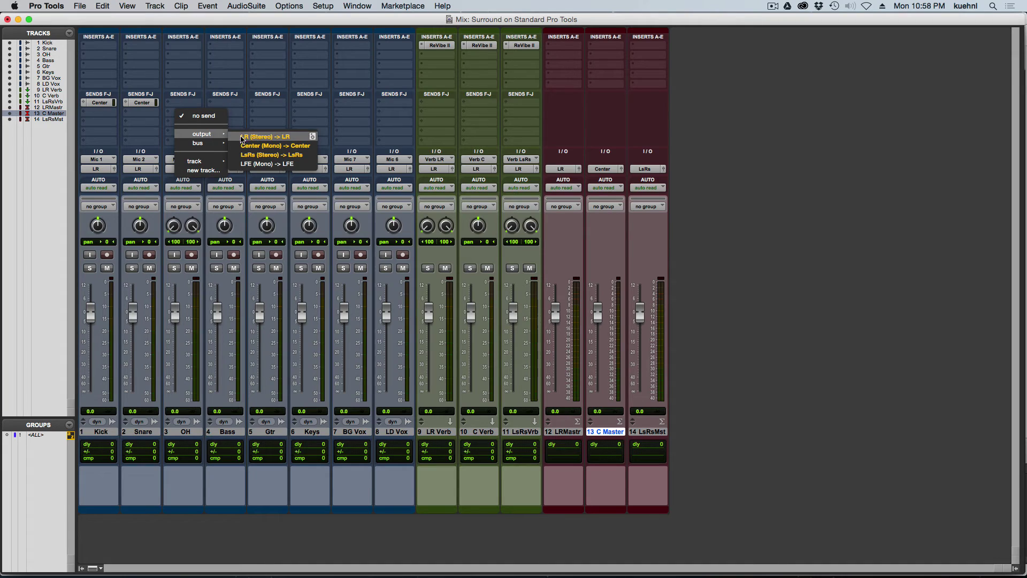
click(257, 155)
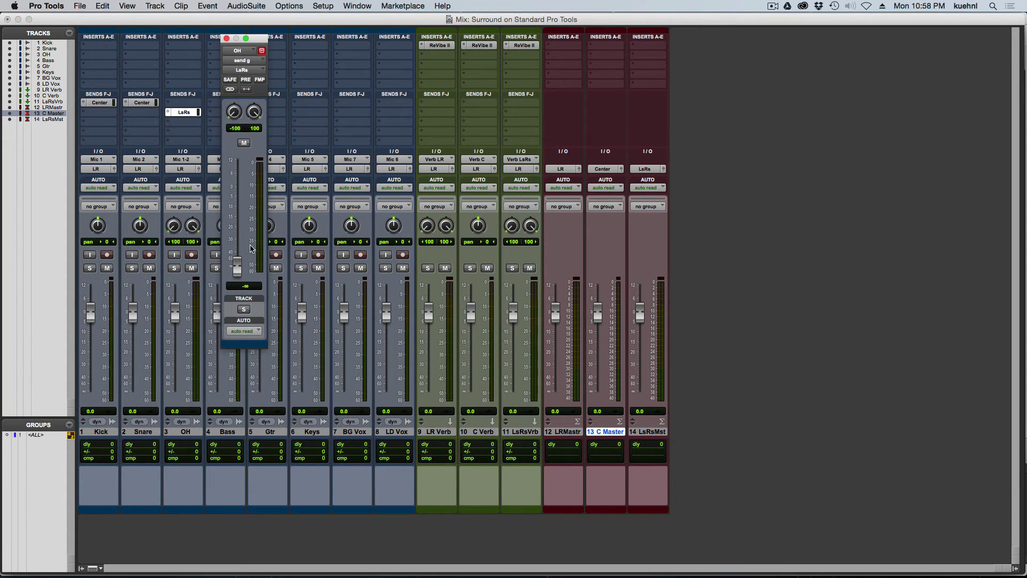
alt+click(237, 269)
drag(238, 188, 239, 231)
click(227, 38)
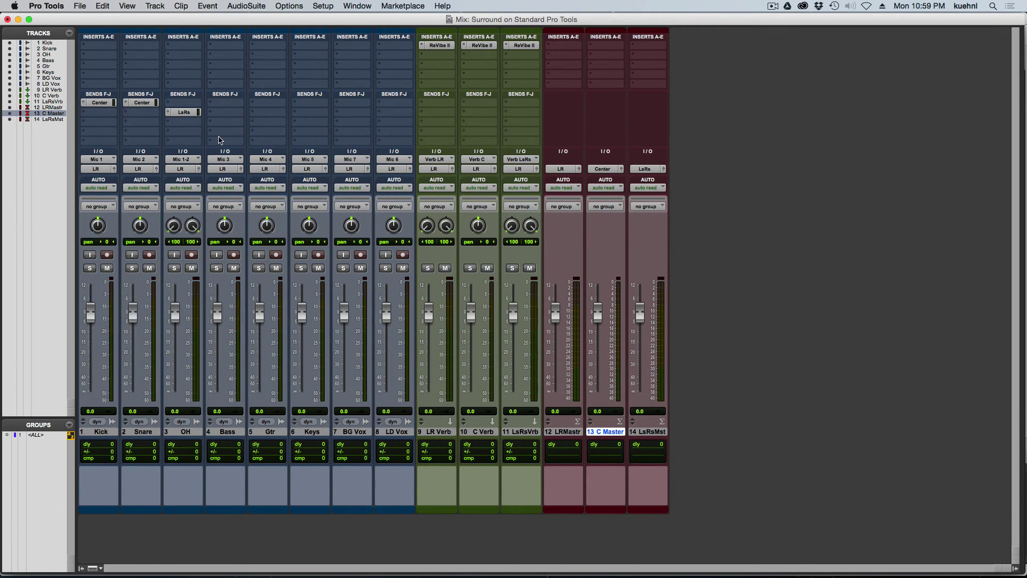
Step: Copy the Kick track's Center send to the Bass track and pan the Gtr track 20 to the left
drag(104, 105, 232, 105)
drag(267, 226, 262, 238)
Step: Route the Keys track's output to the LsRs stereo path
click(313, 173)
mouse_move(315, 169)
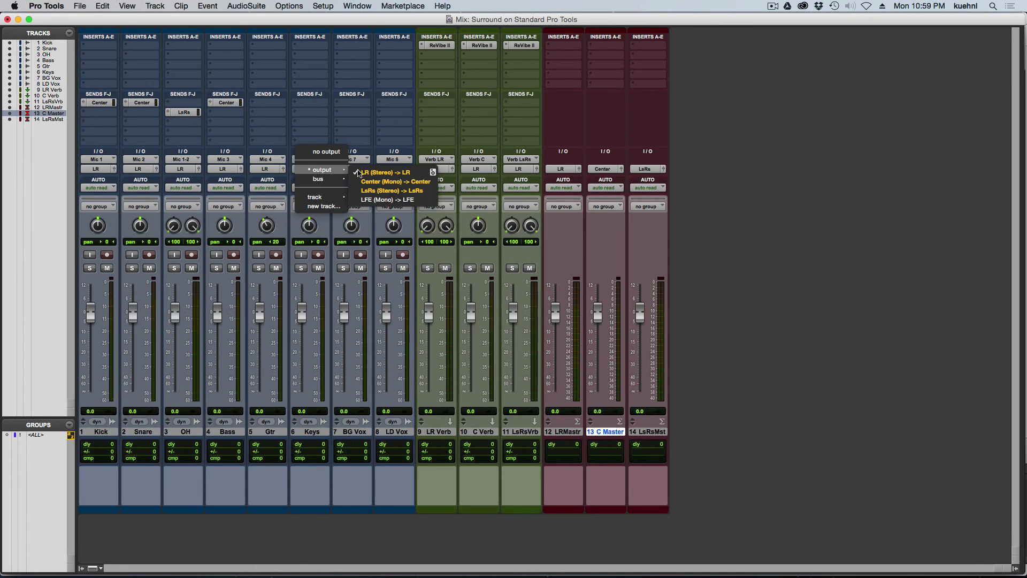
click(377, 188)
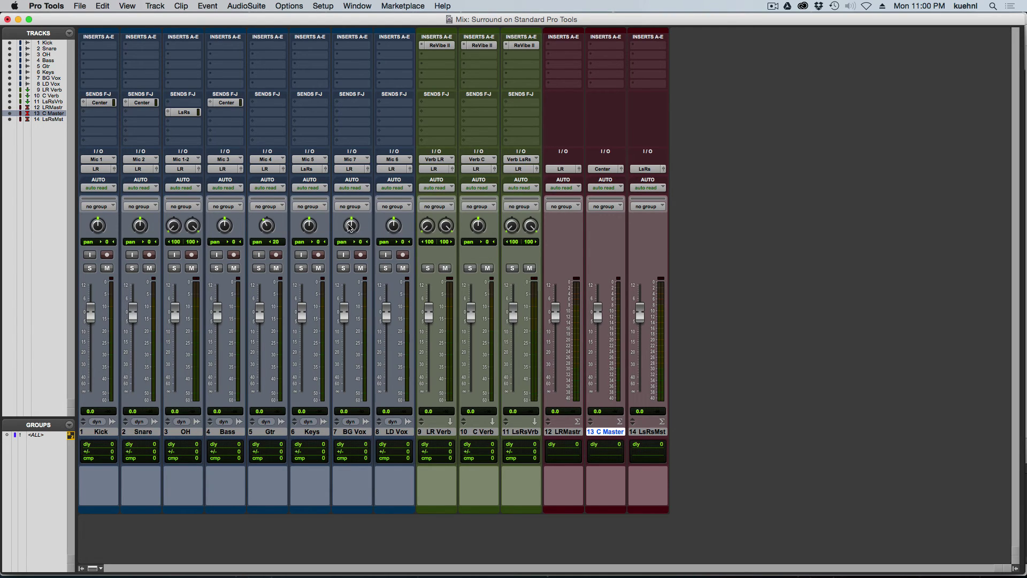
Step: Pan the BG Vox track 20 to the right and give it a copy of the Bass track's Center send at -6.0 dB
drag(350, 227, 348, 206)
drag(228, 104, 352, 103)
click(356, 105)
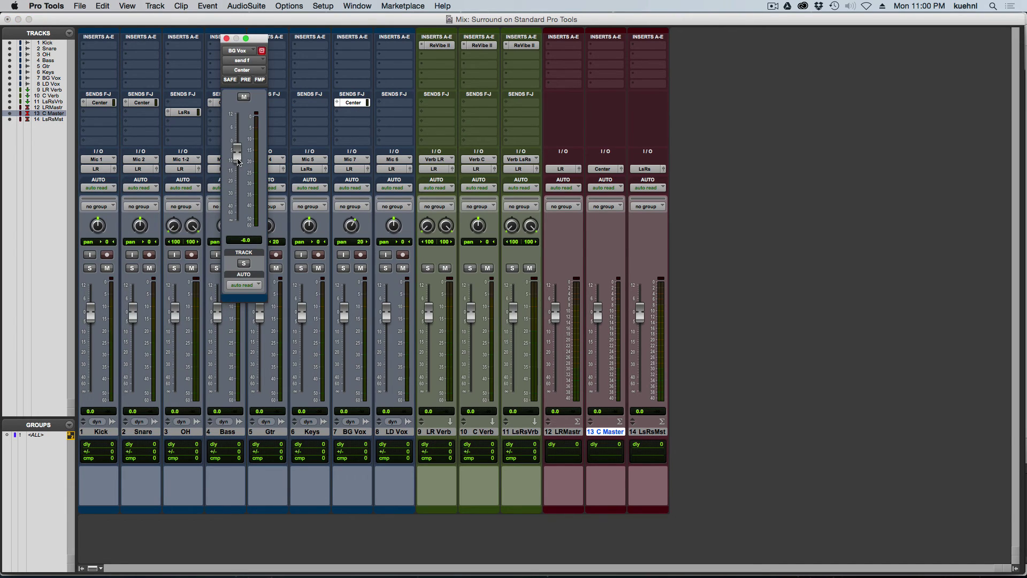
click(227, 39)
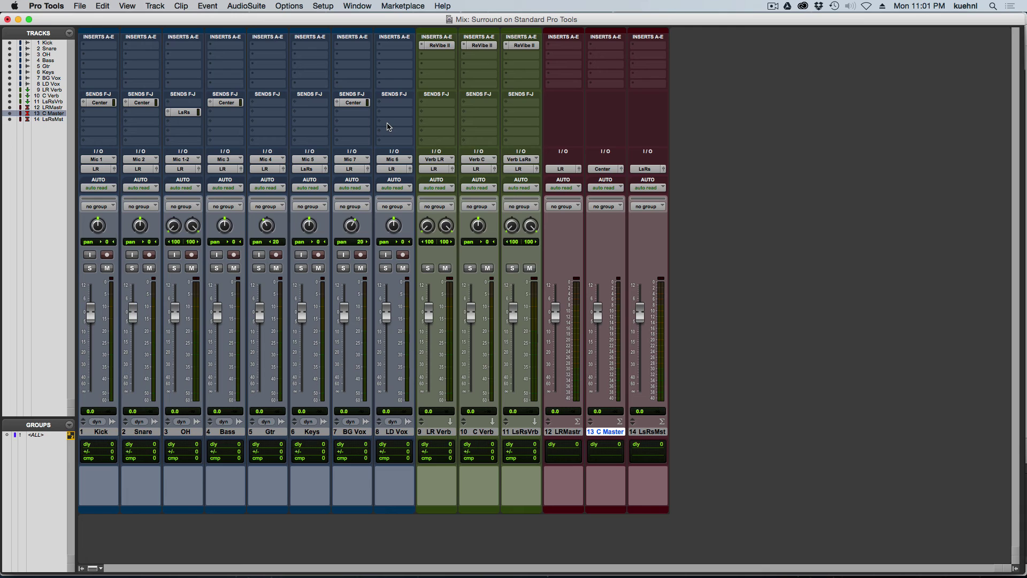
Step: Add a send from the BG Vox track to the Verb LR bus and raise its level to around mid-fader
click(354, 113)
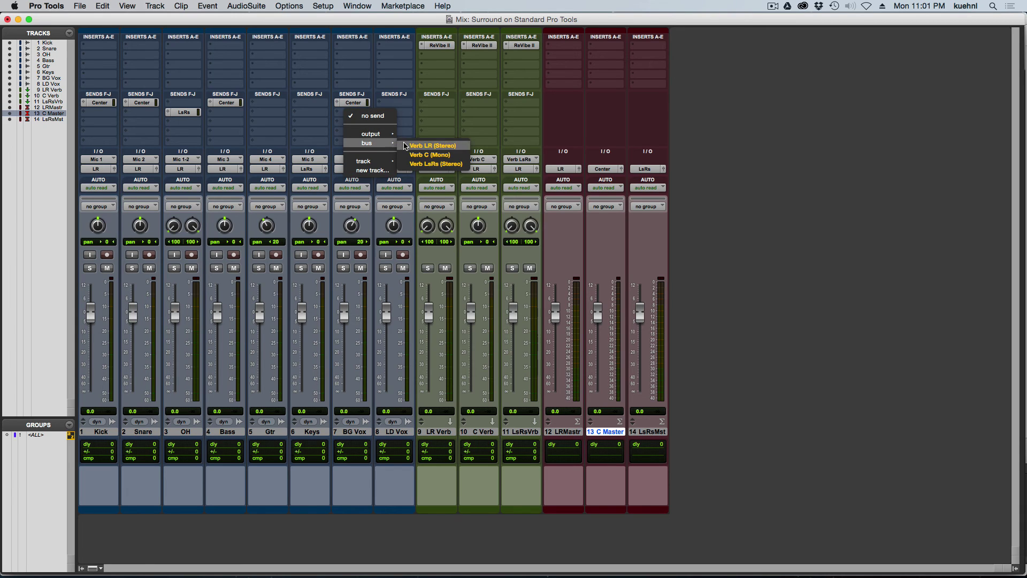
click(405, 146)
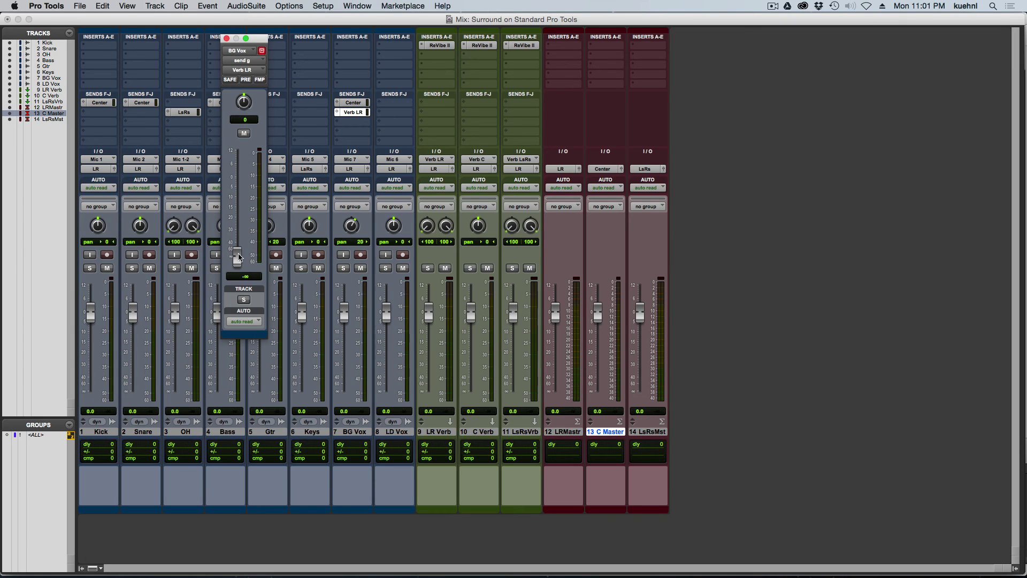
drag(239, 257, 237, 212)
click(227, 39)
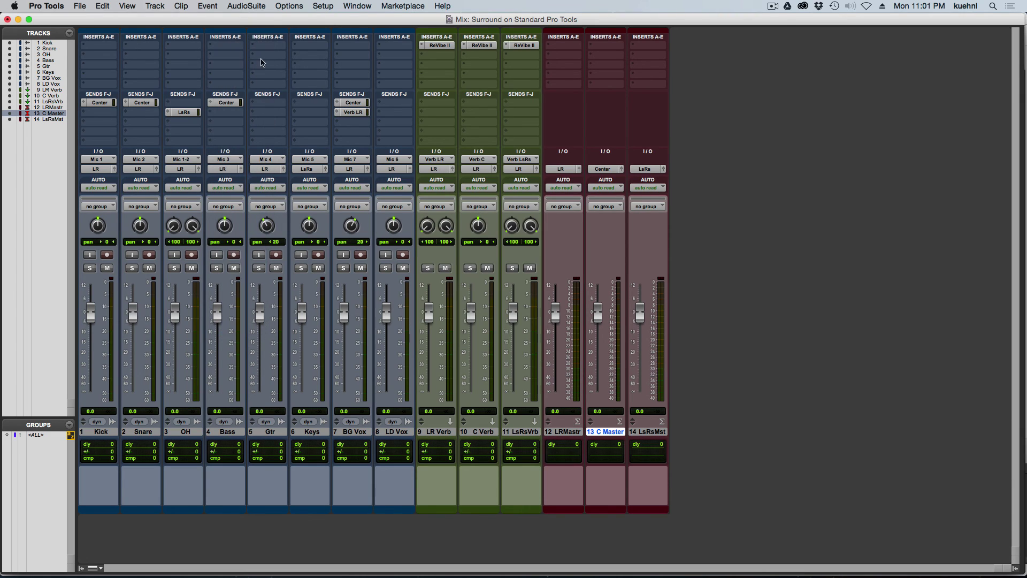
Step: Add a send from the BG Vox track to the Verb C bus and set its level to about -10 dB
click(362, 123)
mouse_move(363, 154)
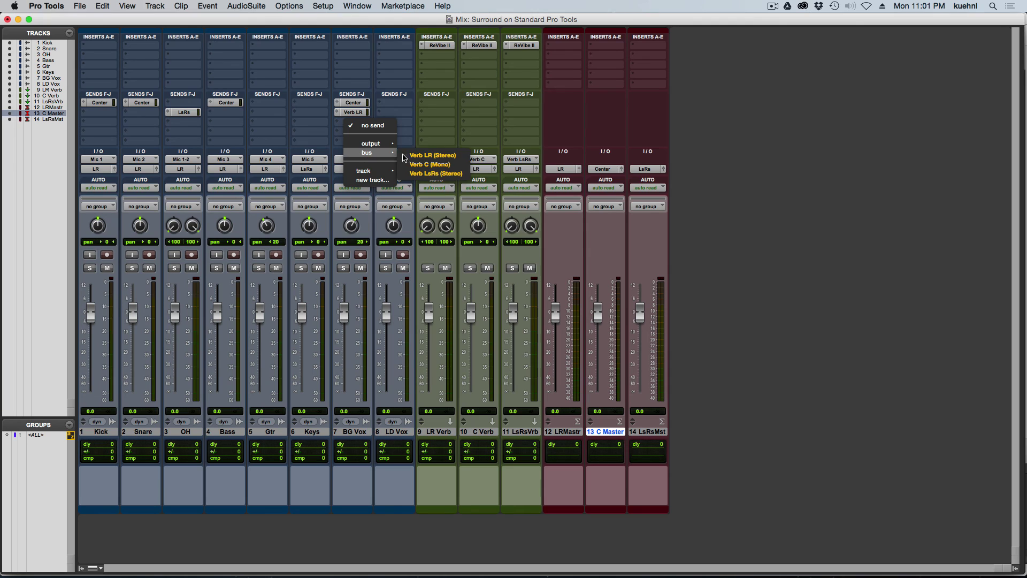
click(421, 162)
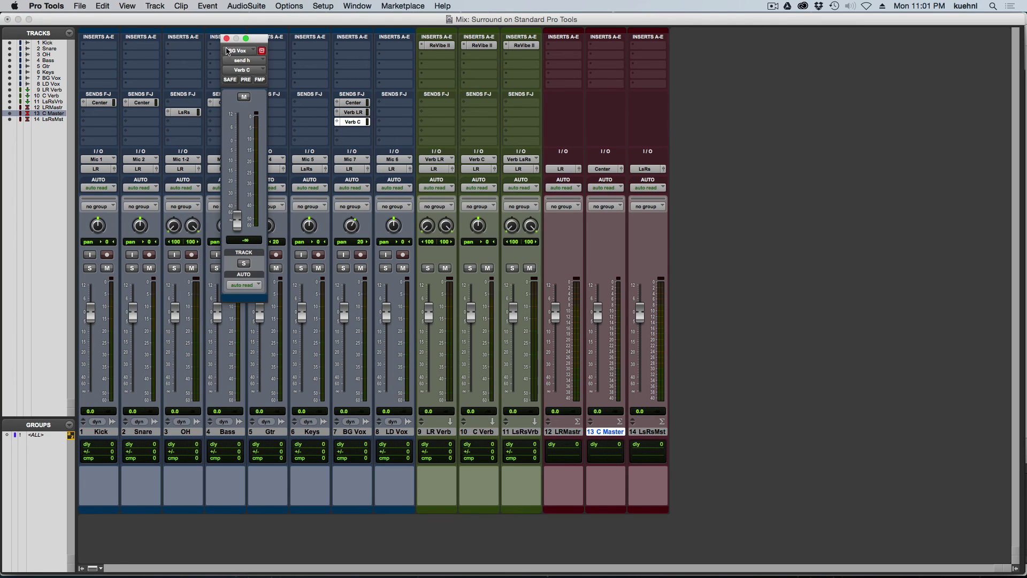
alt+click(238, 220)
drag(237, 142, 237, 160)
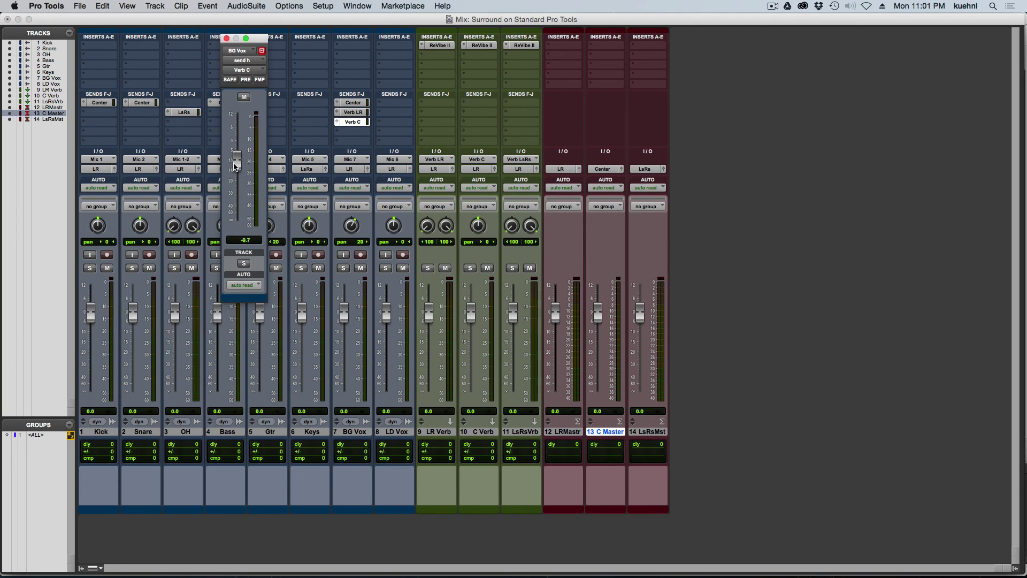
click(226, 38)
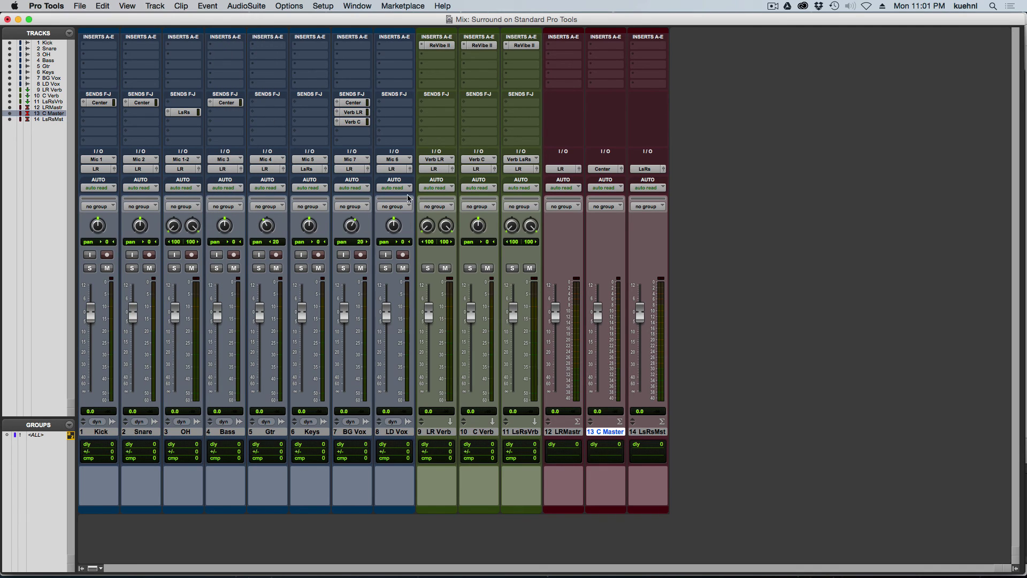
Step: Route the LD Vox track's output to Center and copy the BG Vox track's Verb C send to it
click(393, 169)
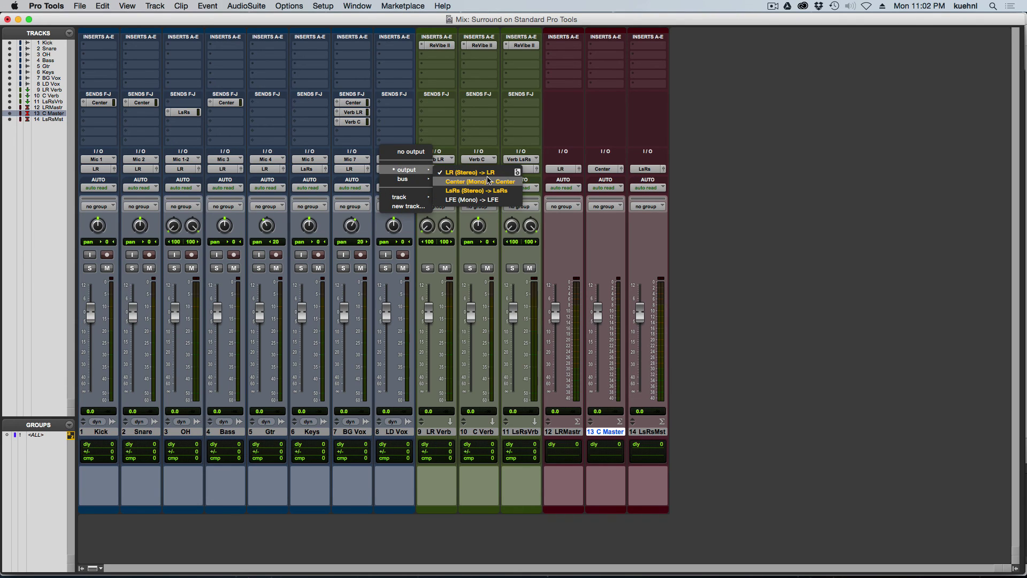
click(488, 181)
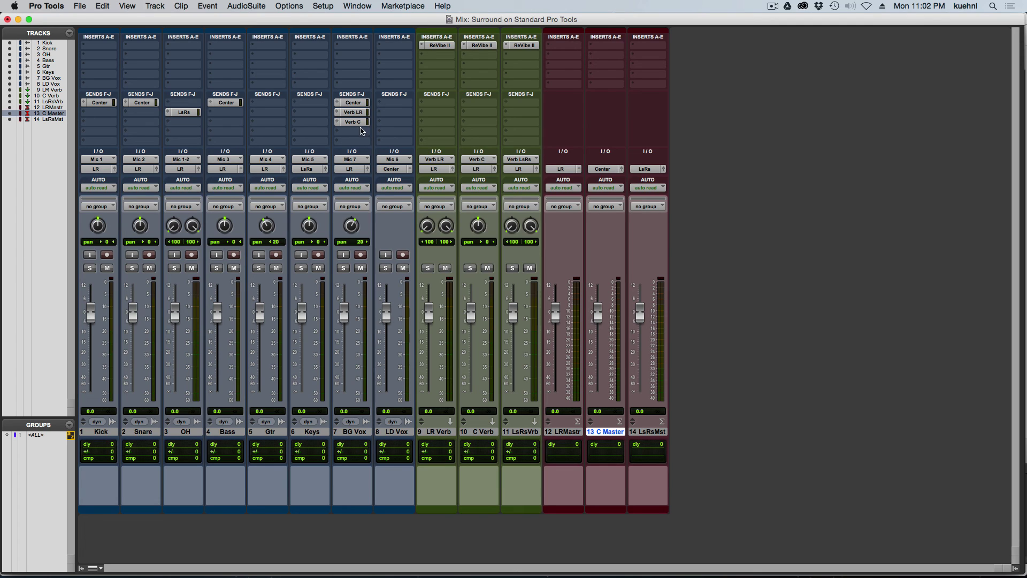
drag(353, 124, 385, 113)
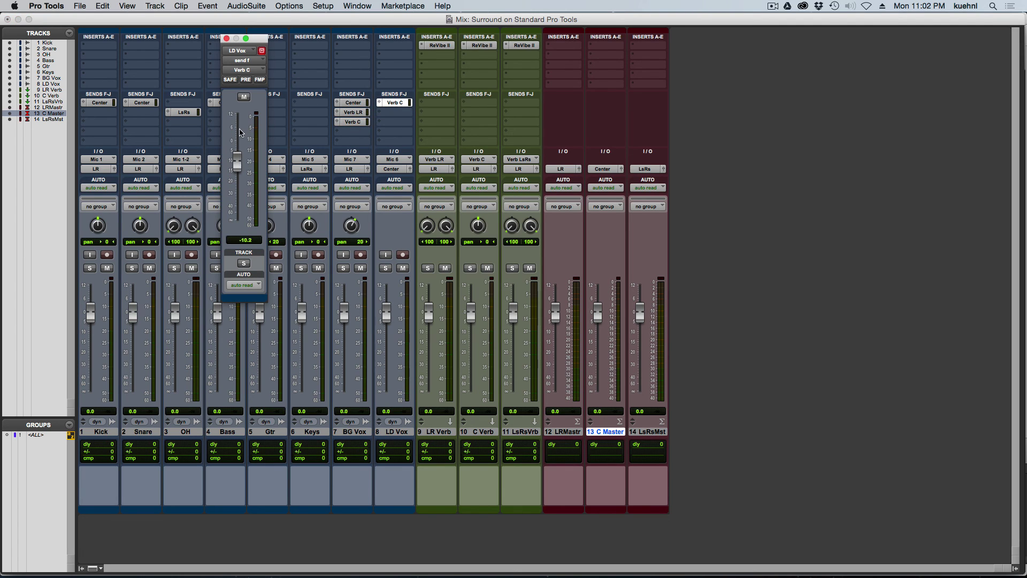
click(227, 39)
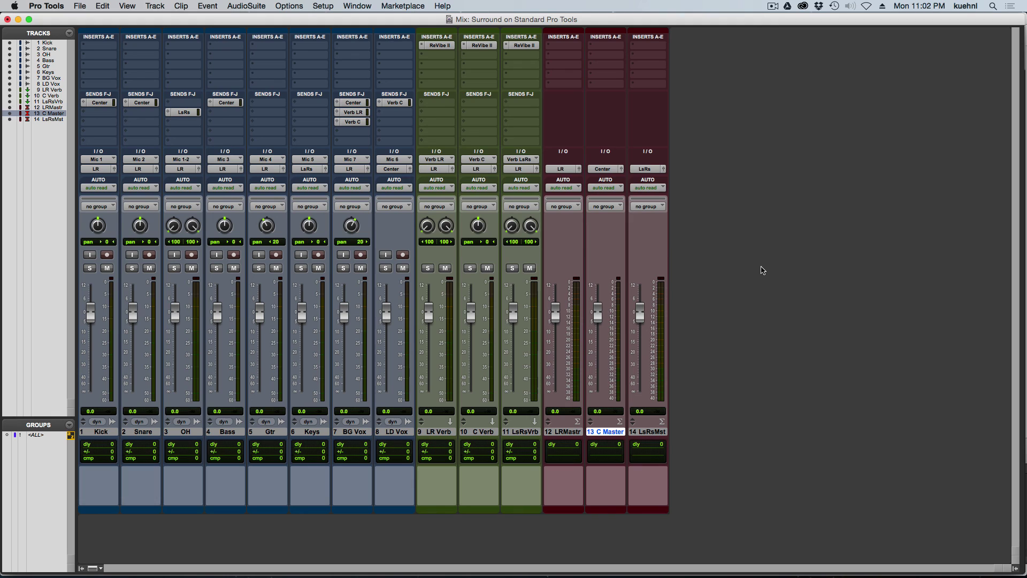